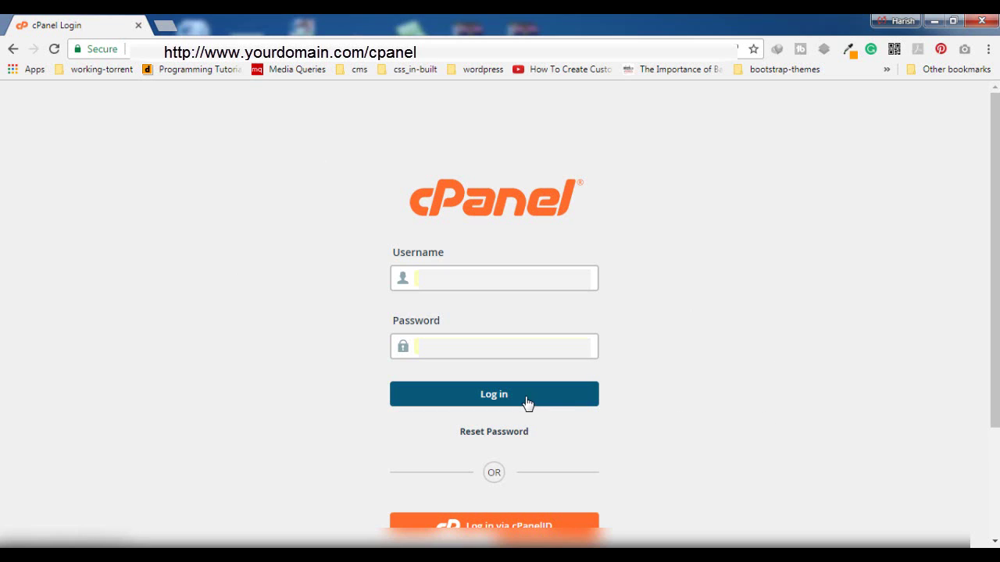
# Step: Log in to cPanel, filter the tools with 'email', and open Email Accounts
pyautogui.click(549, 402)
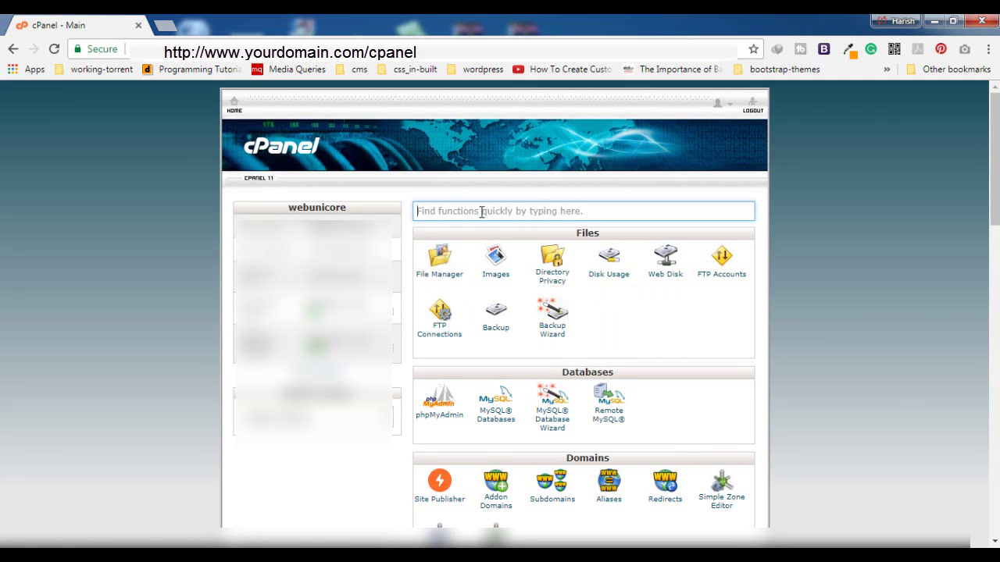
pyautogui.write('email')
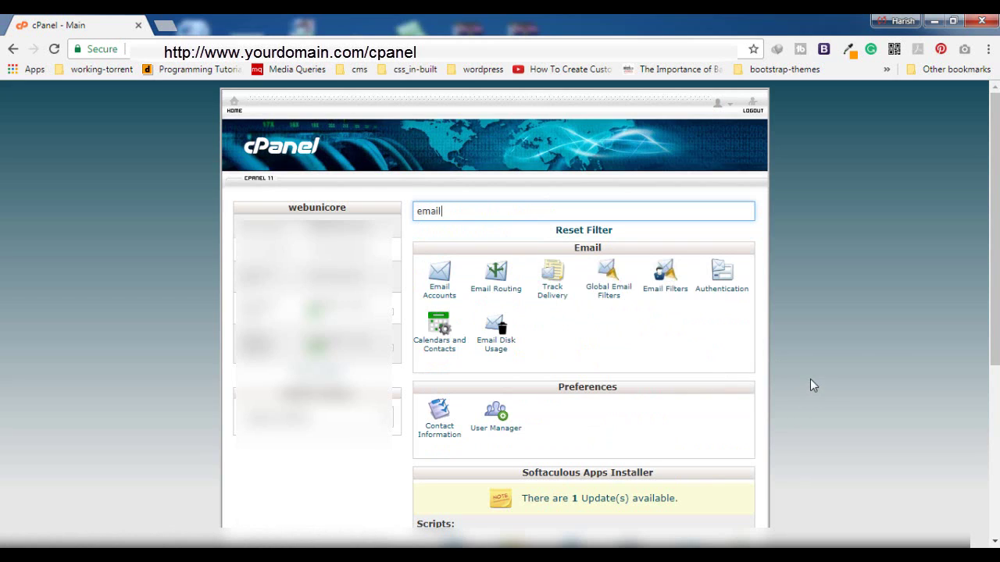
pyautogui.click(444, 298)
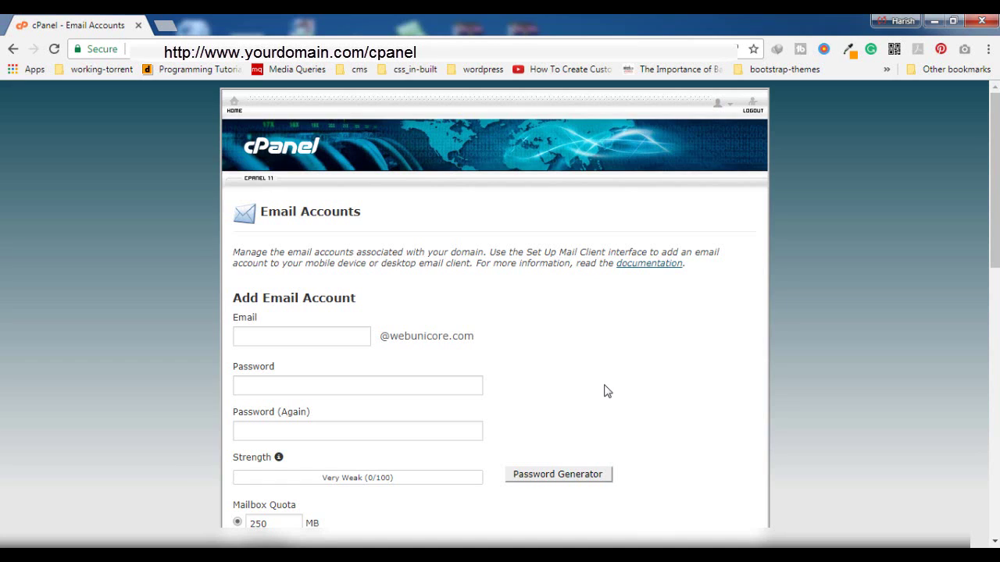
pyautogui.moveTo(232, 298); pyautogui.dragTo(353, 290)
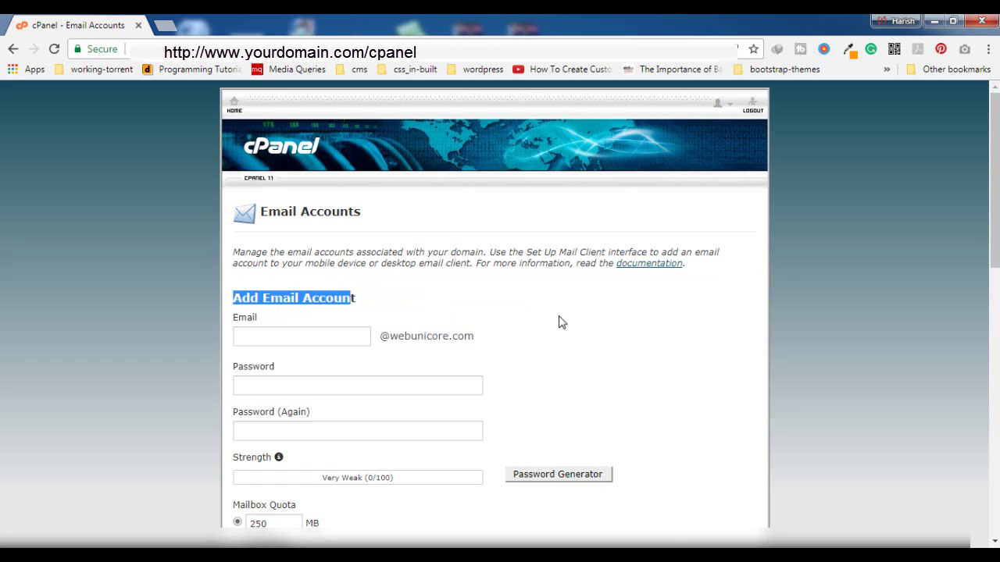
pyautogui.click(612, 342)
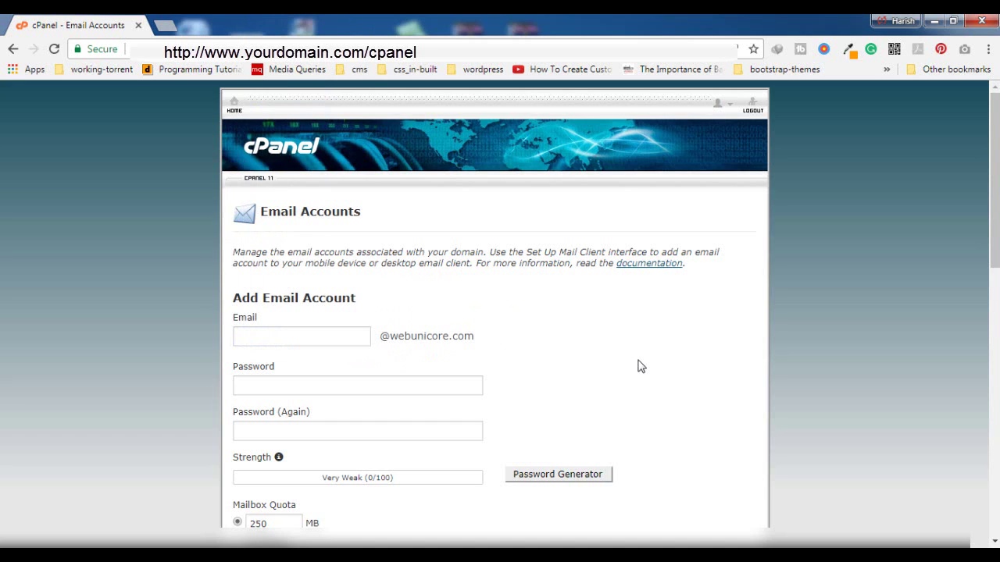
pyautogui.click(268, 336)
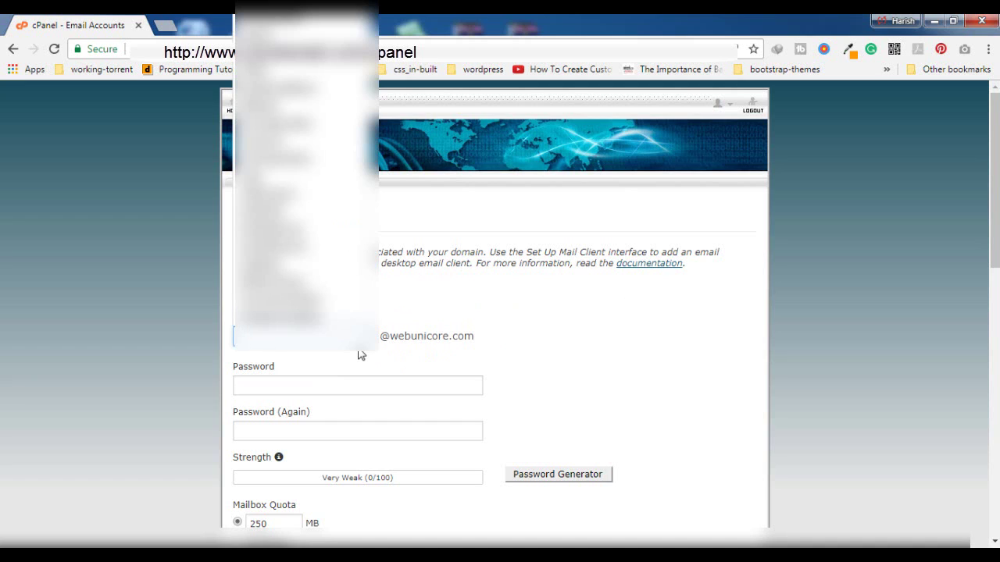
pyautogui.moveTo(380, 335); pyautogui.dragTo(482, 335)
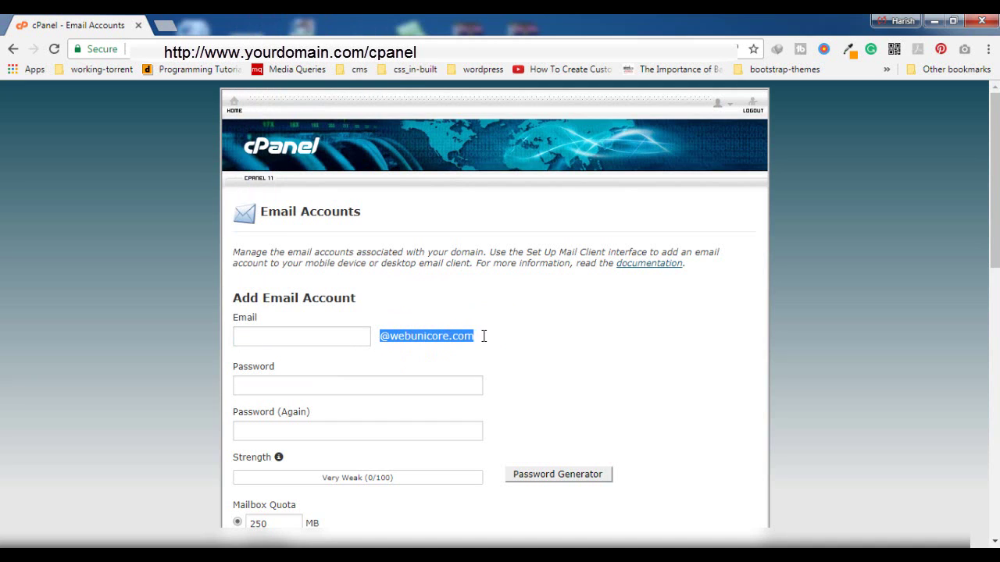
pyautogui.click(266, 338)
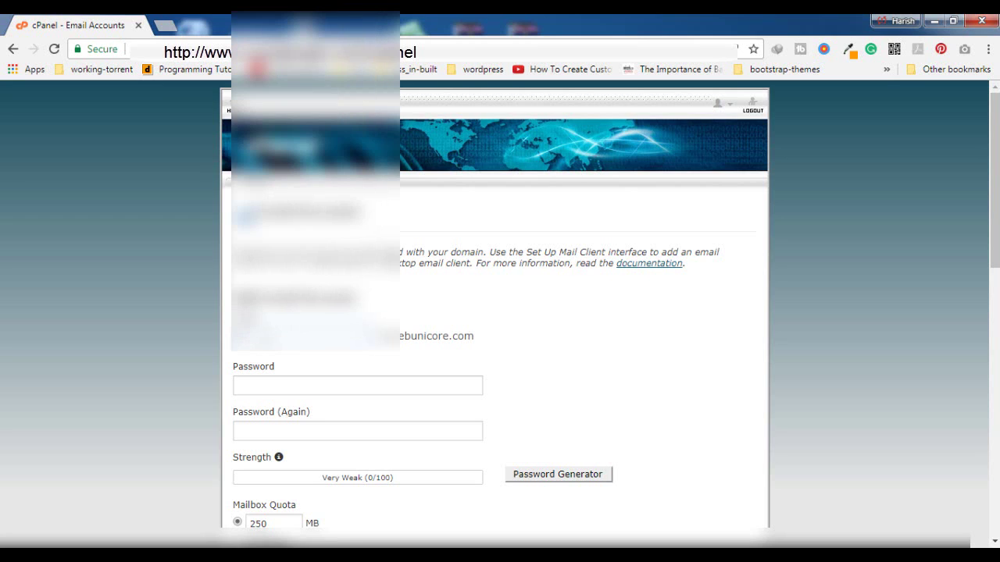
pyautogui.write('enquiry')
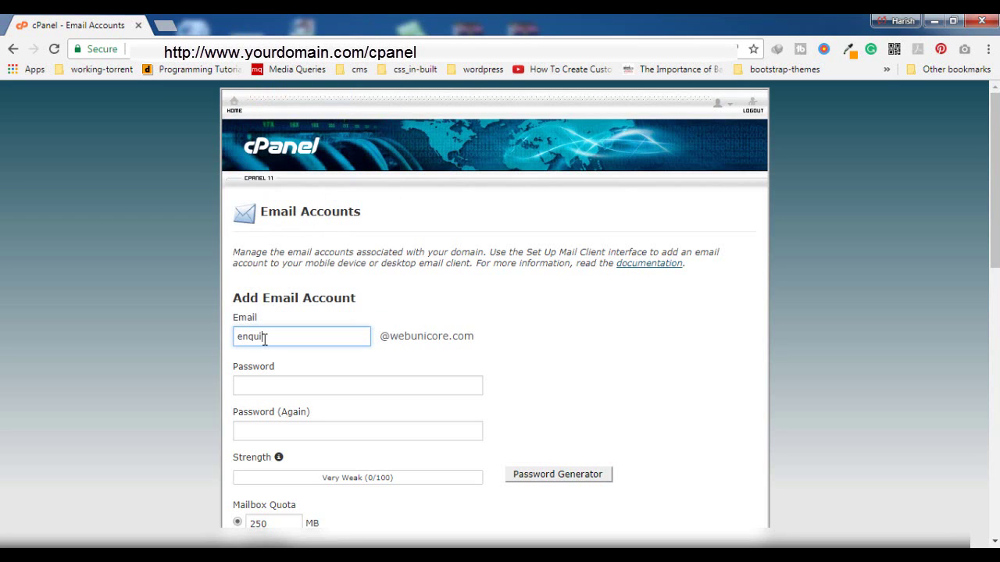
pyautogui.click(594, 384)
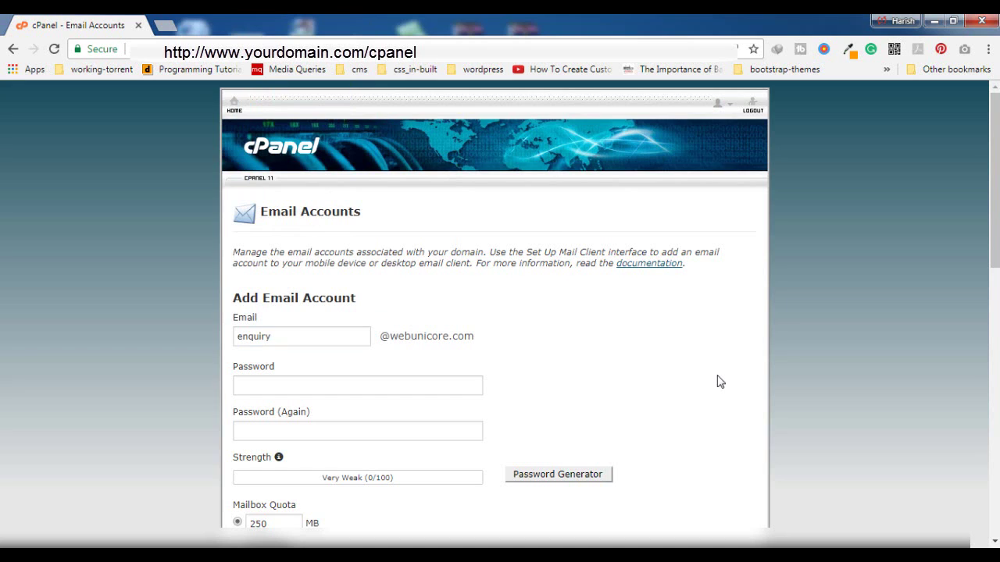
pyautogui.scroll(-1, 720, 382)
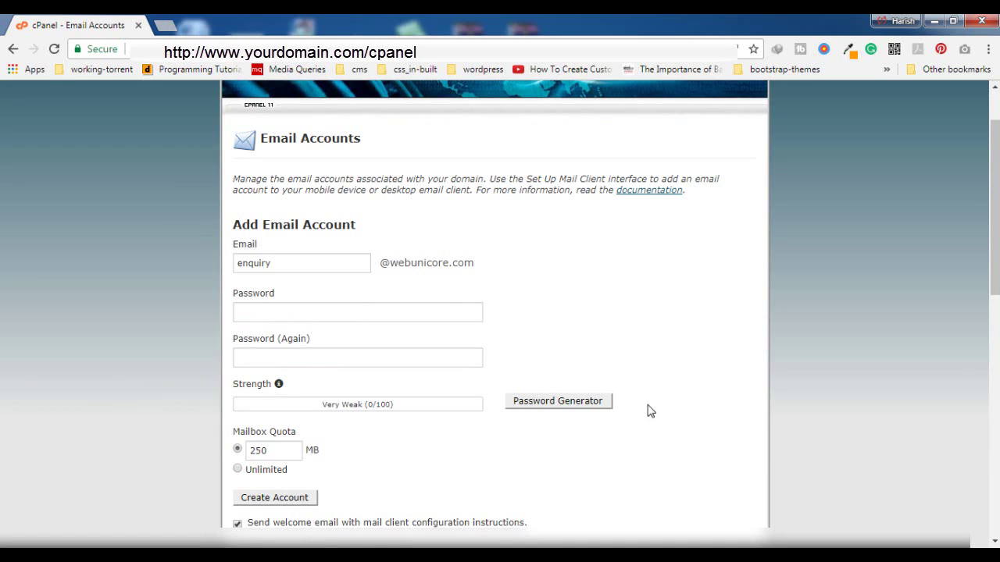
# Step: Generate a Very Strong (100/100) password, confirm it was saved, and fill both password fields
pyautogui.click(581, 406)
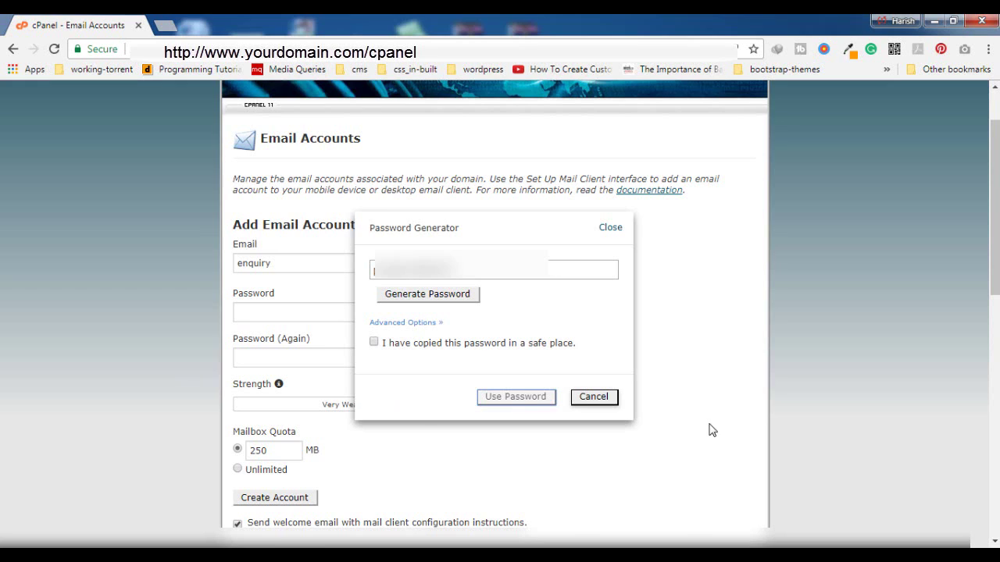
pyautogui.click(374, 344)
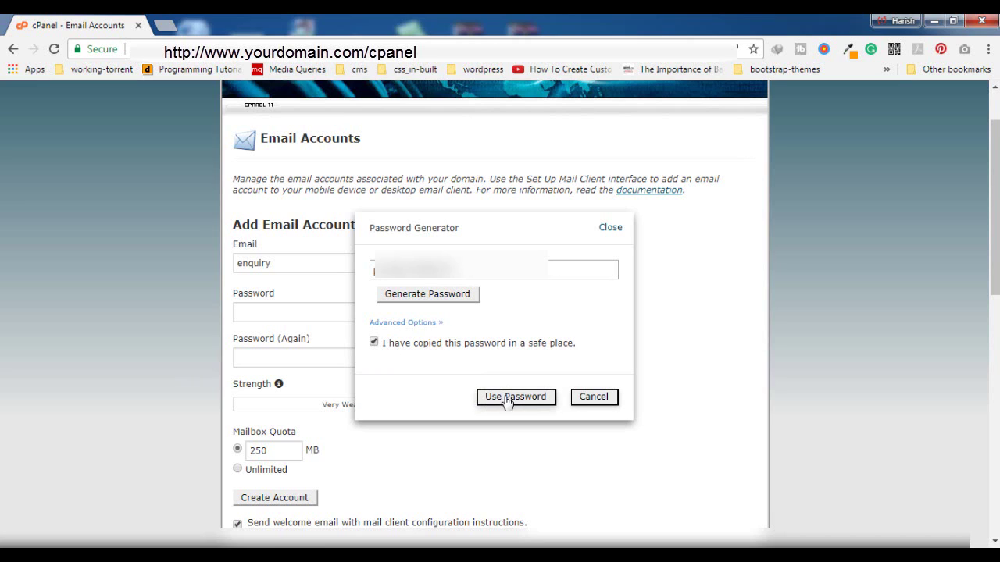
pyautogui.click(515, 397)
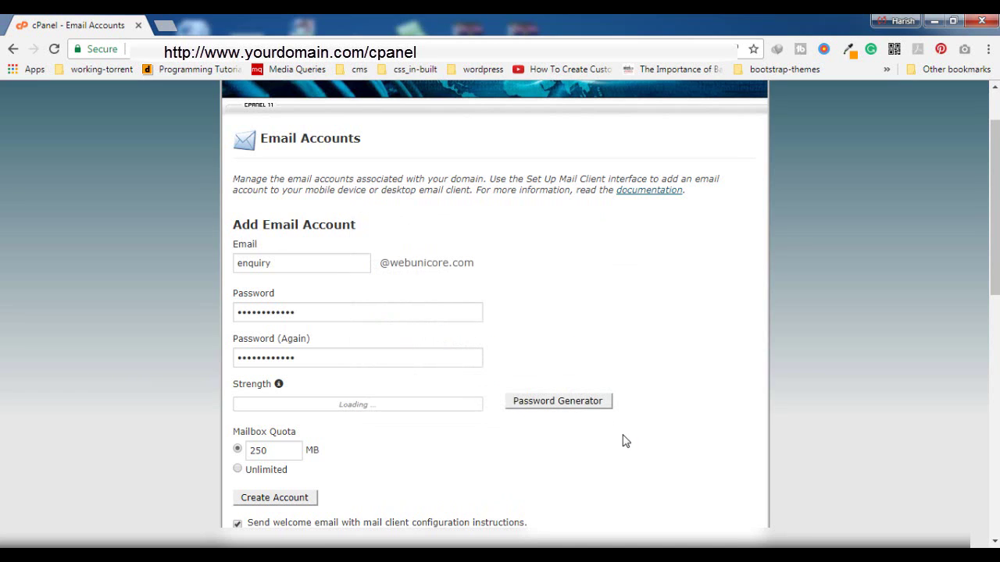
pyautogui.moveTo(234, 436); pyautogui.dragTo(303, 433)
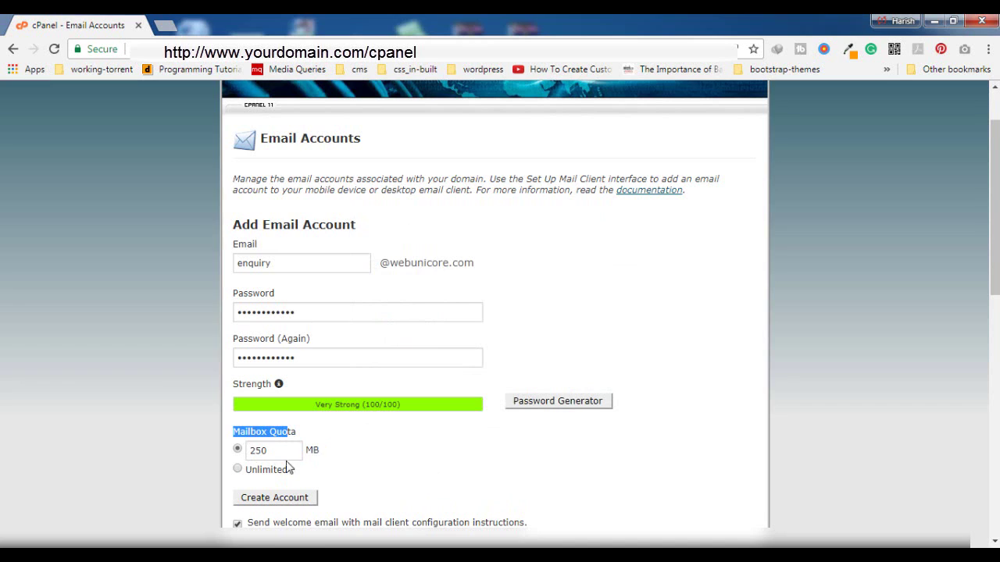
pyautogui.click(394, 458)
pyautogui.click(275, 500)
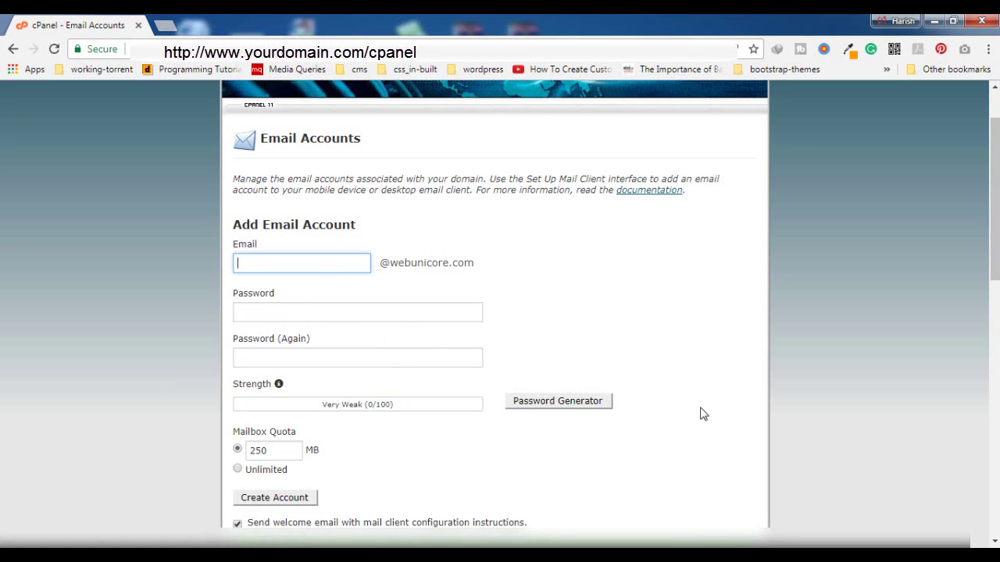
pyautogui.scroll(-5, 702, 425)
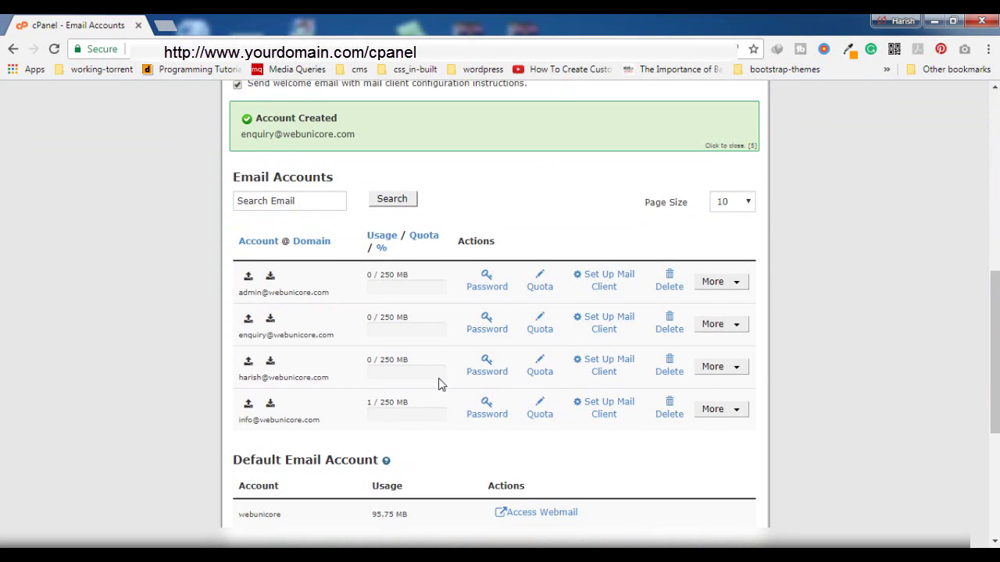
pyautogui.scroll(1, 578, 385)
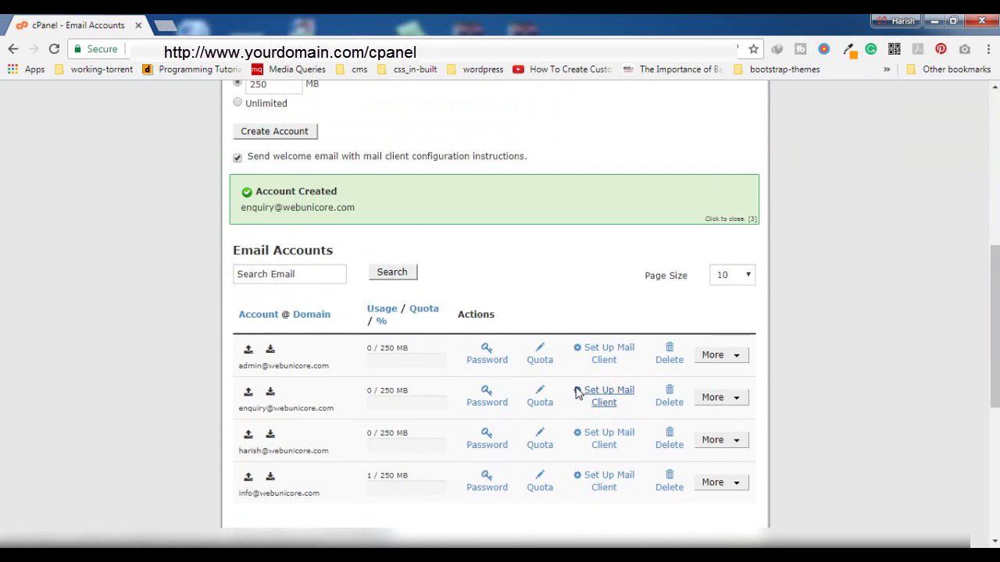
pyautogui.moveTo(241, 411); pyautogui.dragTo(332, 411)
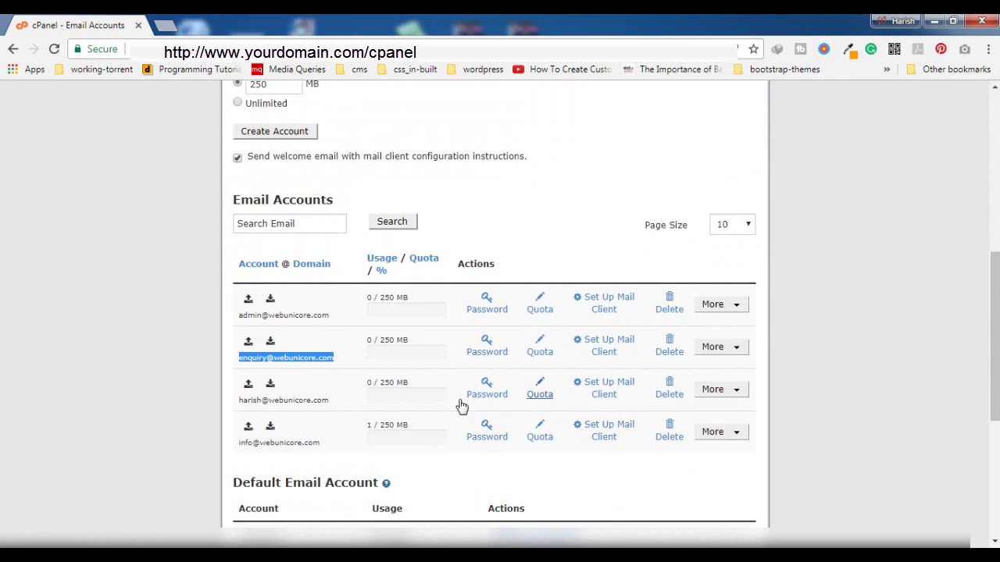
pyautogui.click(738, 355)
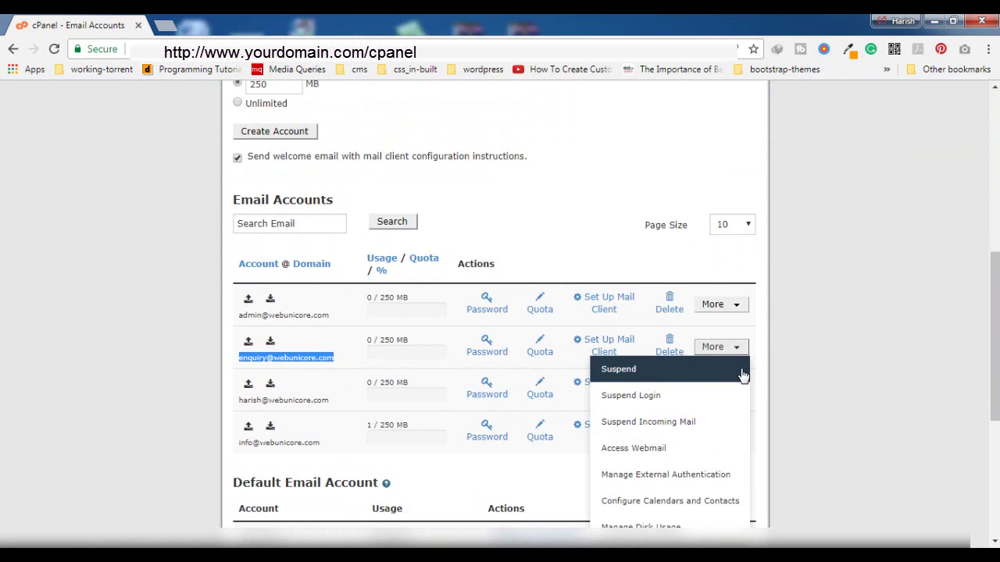
pyautogui.click(660, 449)
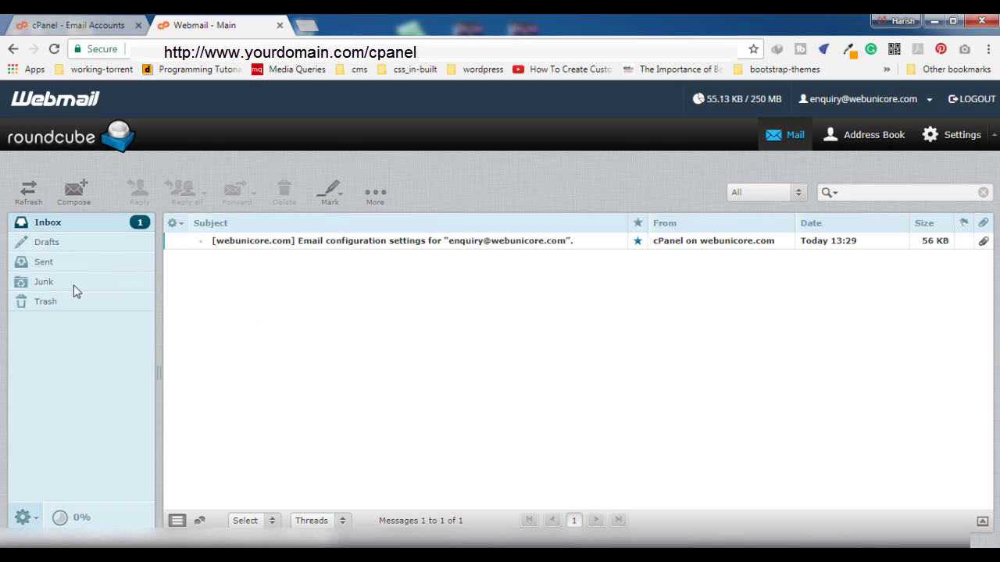
pyautogui.click(78, 201)
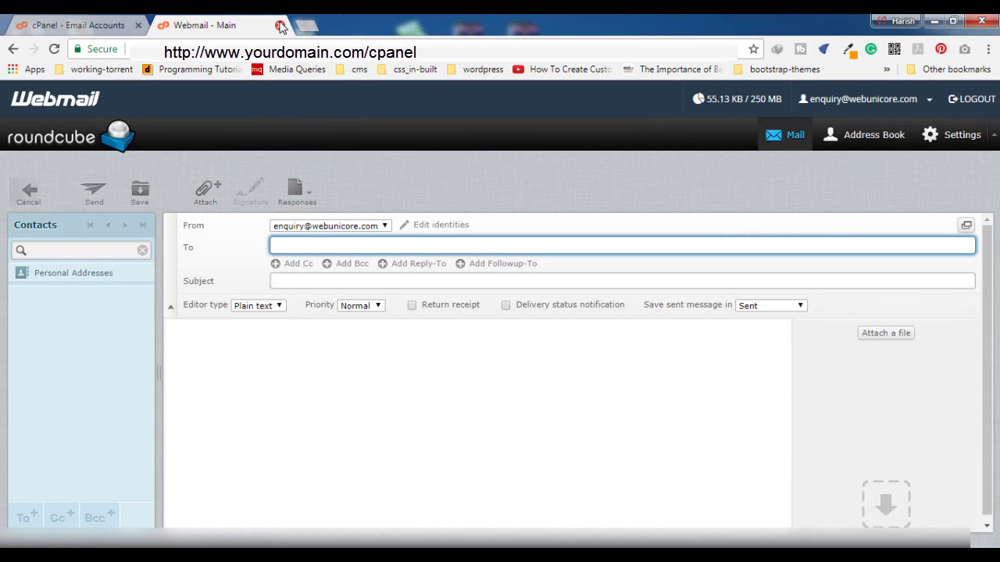
pyautogui.click(280, 26)
pyautogui.click(917, 360)
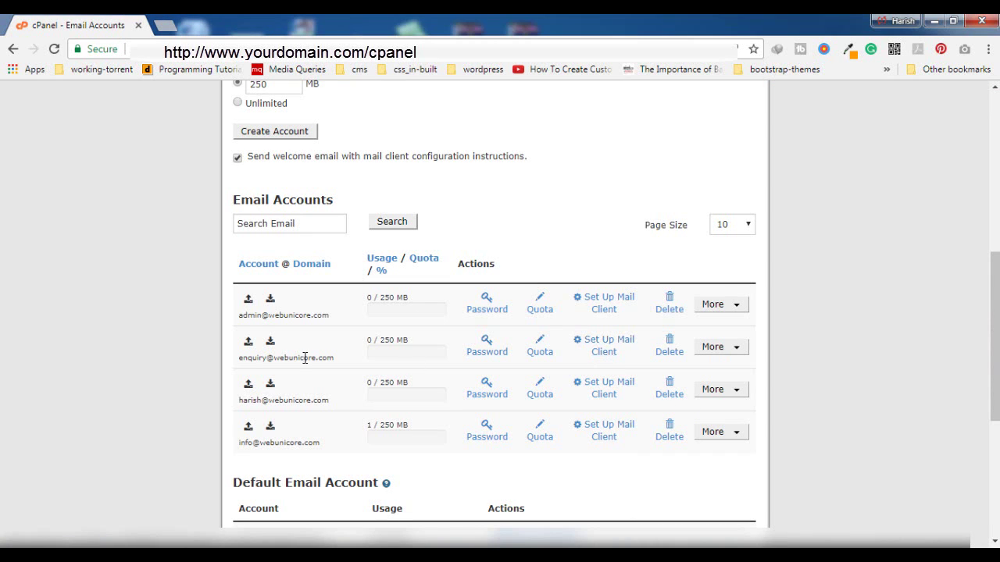
pyautogui.moveTo(238, 358); pyautogui.dragTo(330, 358)
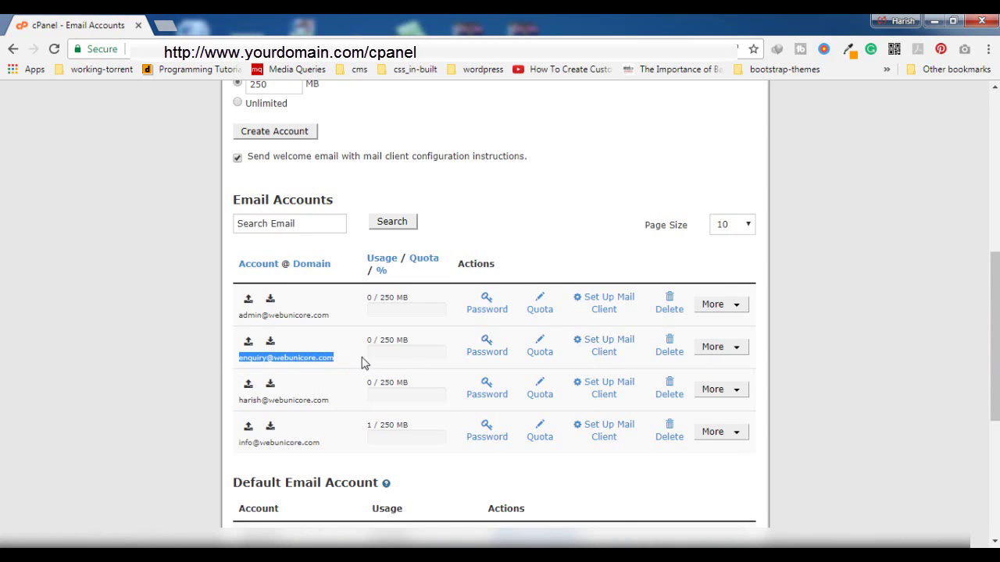
pyautogui.click(606, 351)
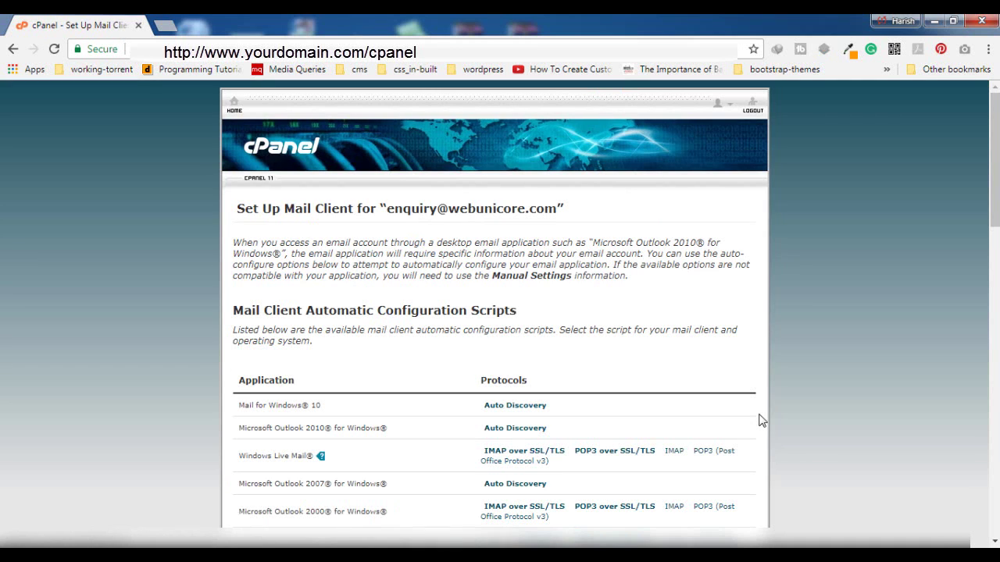
pyautogui.scroll(-3, 752, 402)
pyautogui.scroll(-2, 547, 407)
pyautogui.scroll(1, 453, 414)
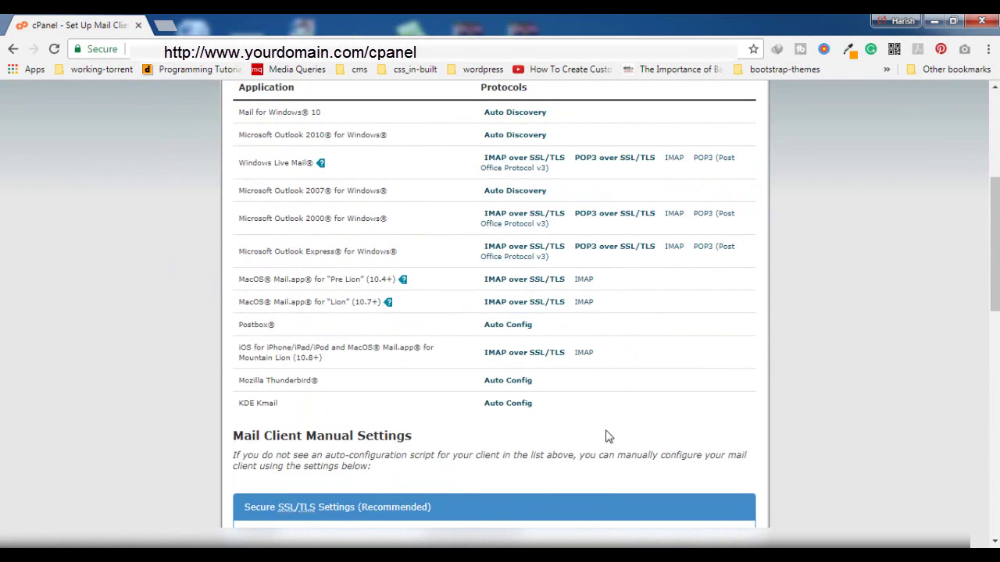
pyautogui.scroll(2, 609, 436)
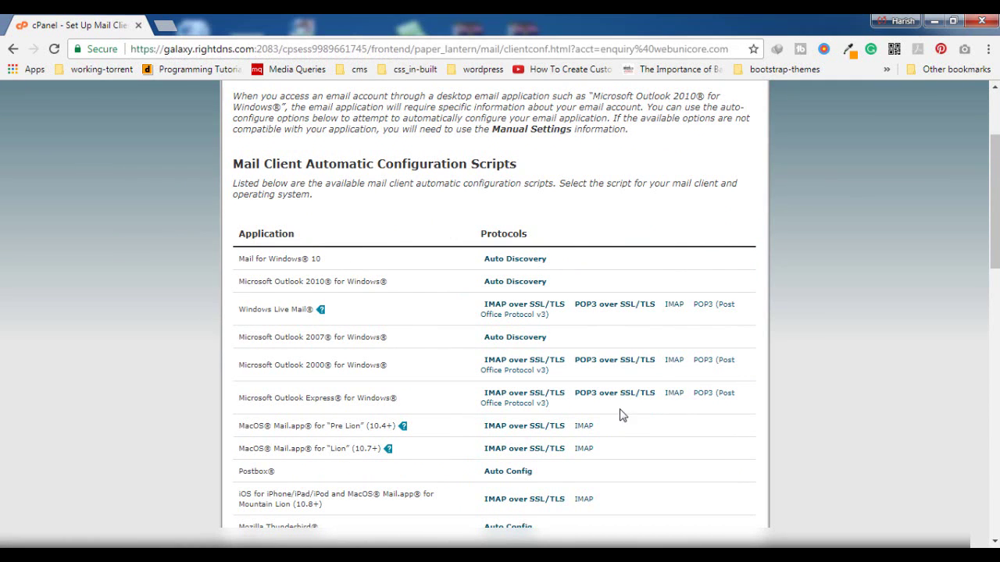
pyautogui.scroll(2, 618, 417)
pyautogui.click(234, 109)
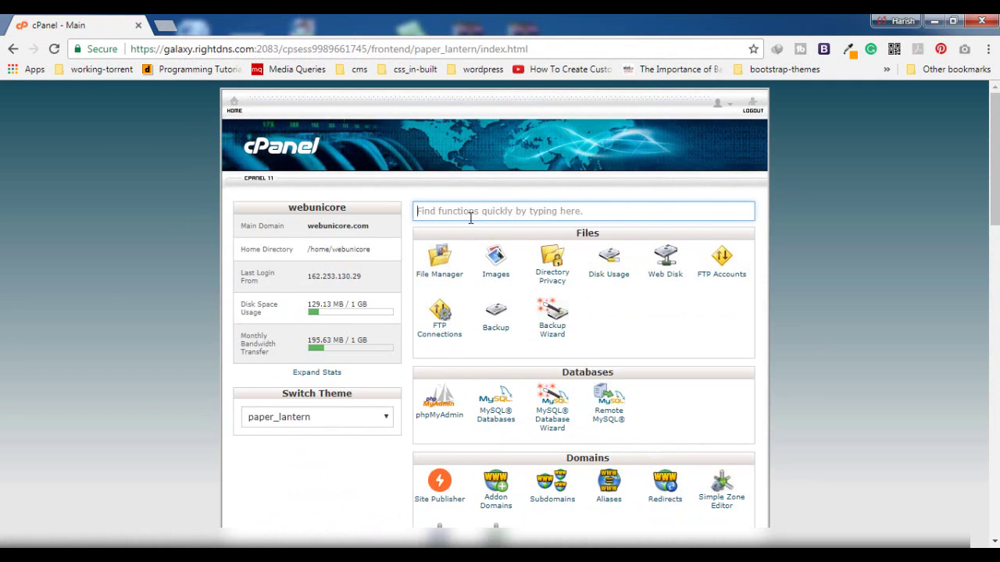
# Step: Search 'ema' to reopen Email Accounts and scroll through the four webunicore.com mailboxes
pyautogui.write('ema')
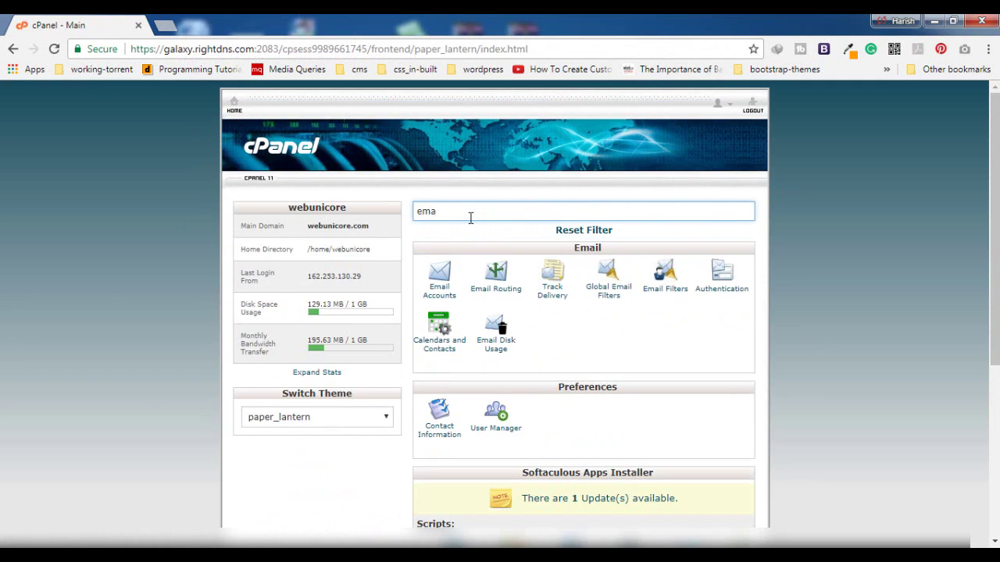
pyautogui.click(439, 285)
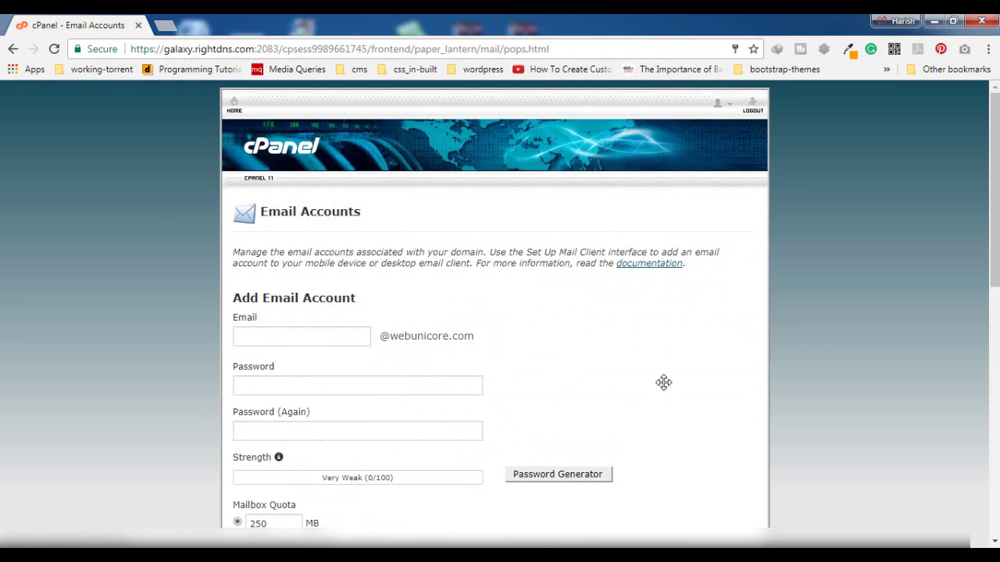
pyautogui.scroll(-7, 663, 382)
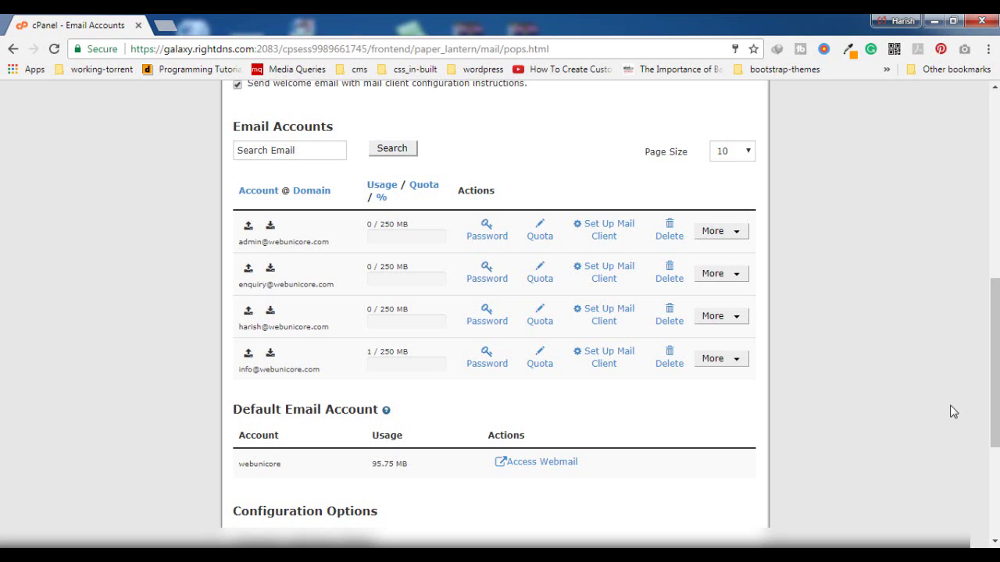
pyautogui.moveTo(994, 363); pyautogui.dragTo(994, 178)
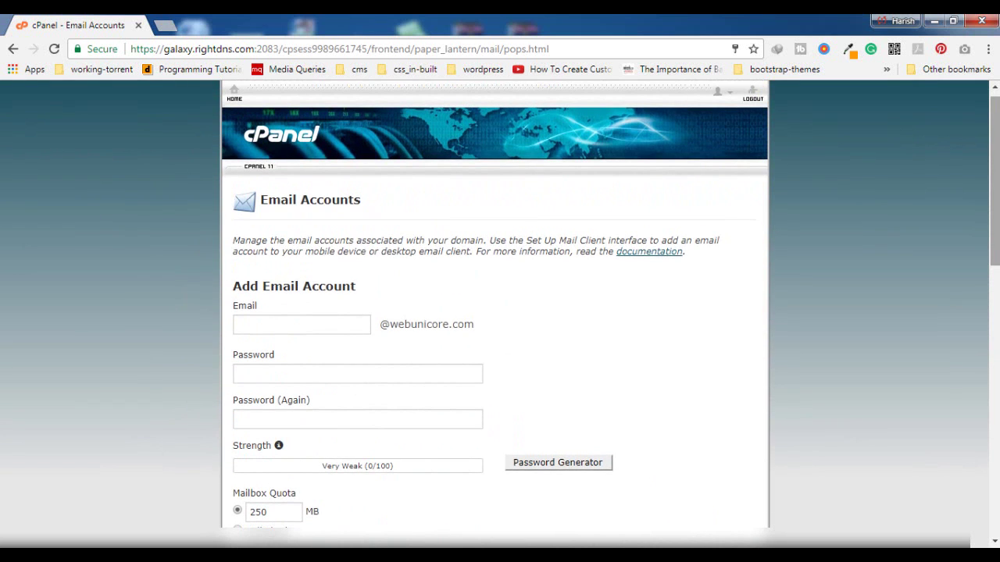